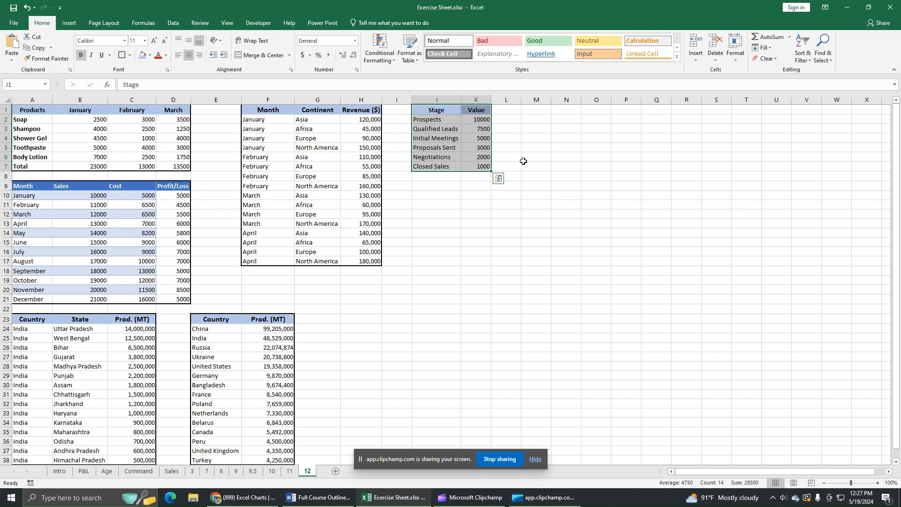
Enter the note "different stages in a process" in cell M1, beside the Stage and Value table
left_click(529, 159)
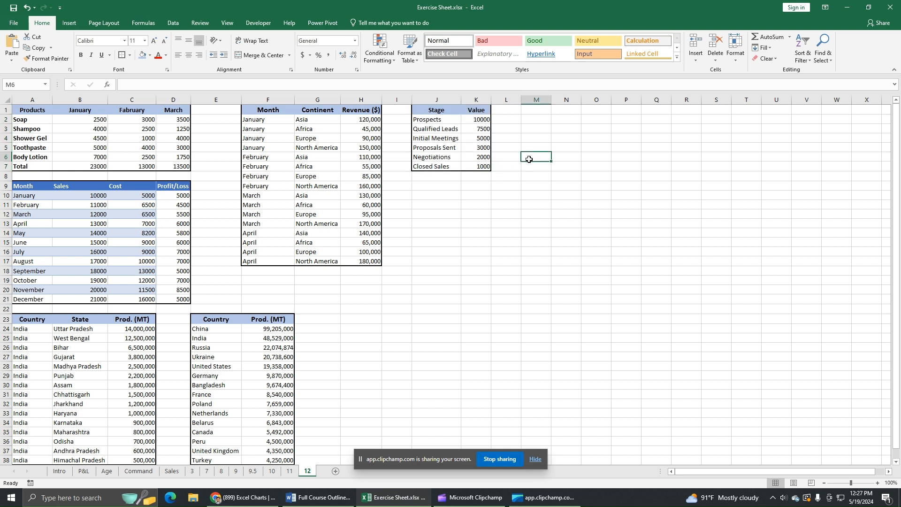
left_click(533, 112)
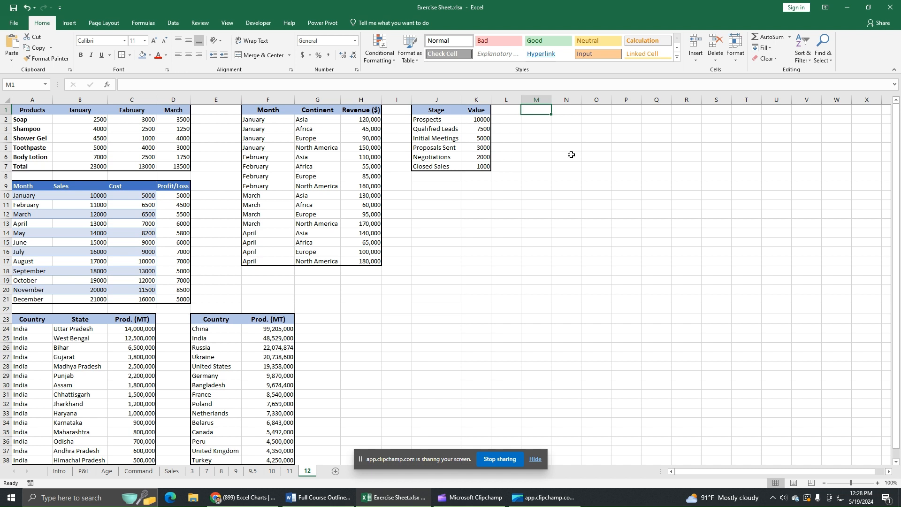
type("di")
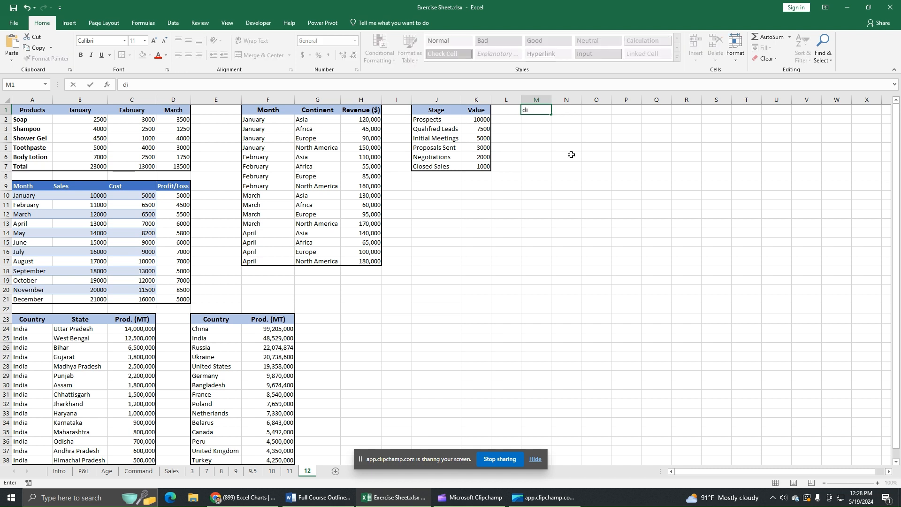
type("fferent stages in a proce")
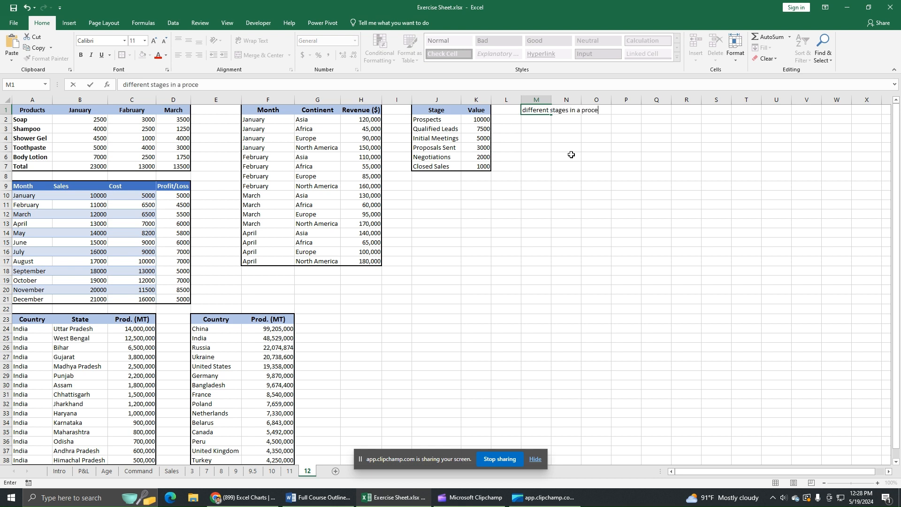
type("ss")
key("Return")
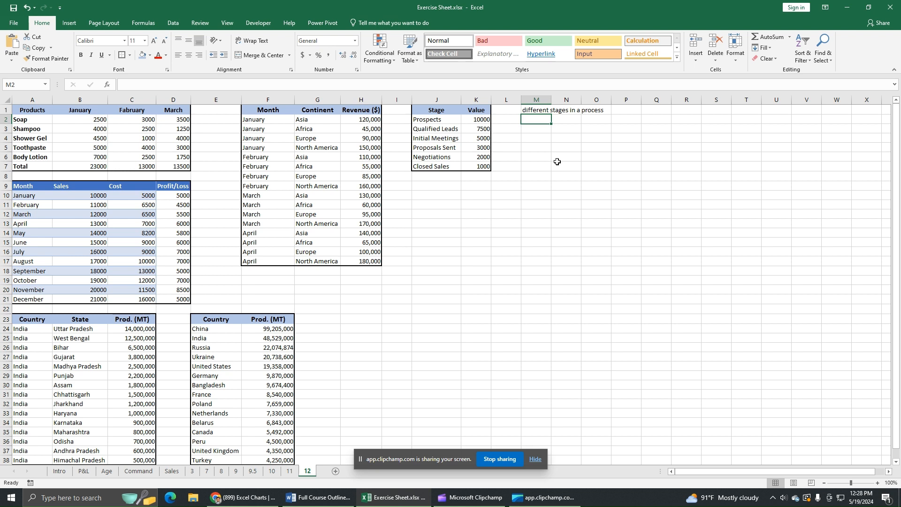
Examine each stage and its value in the Stage and Value table, from Prospects down to Closed Sales
left_click(437, 122)
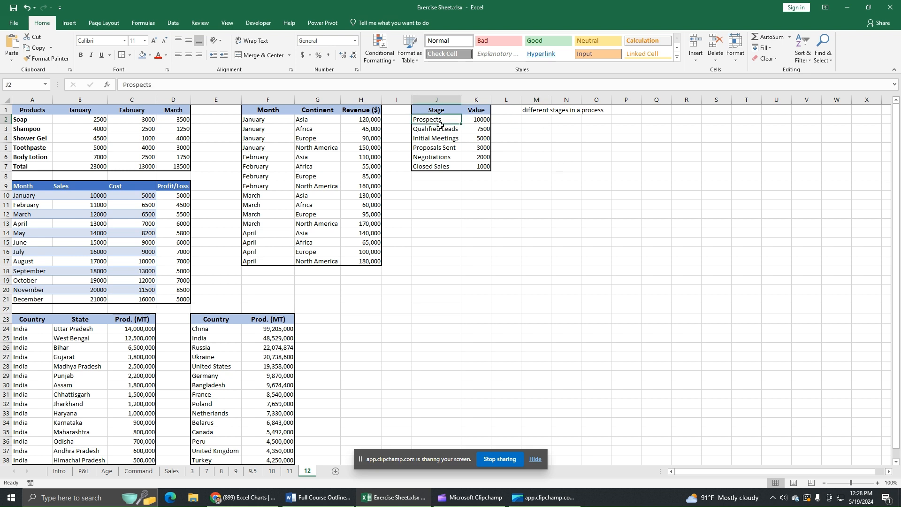
left_click(473, 123)
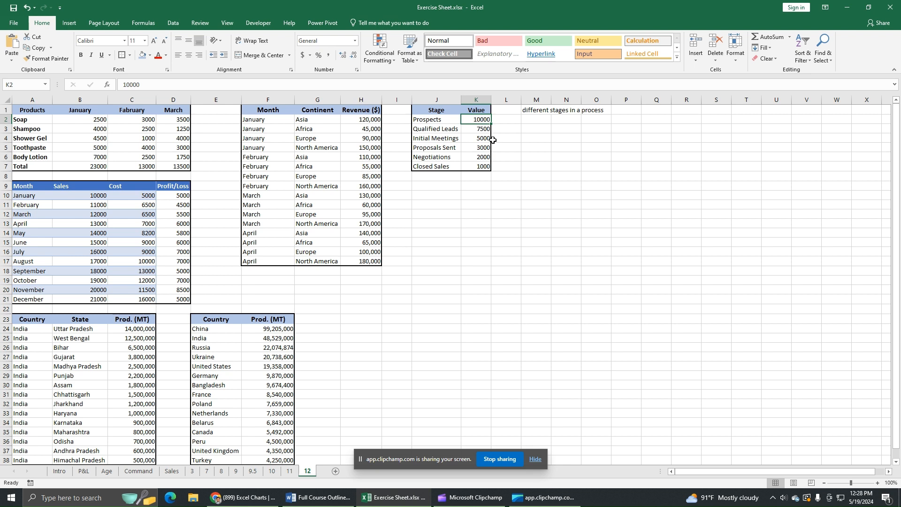
left_click(451, 130)
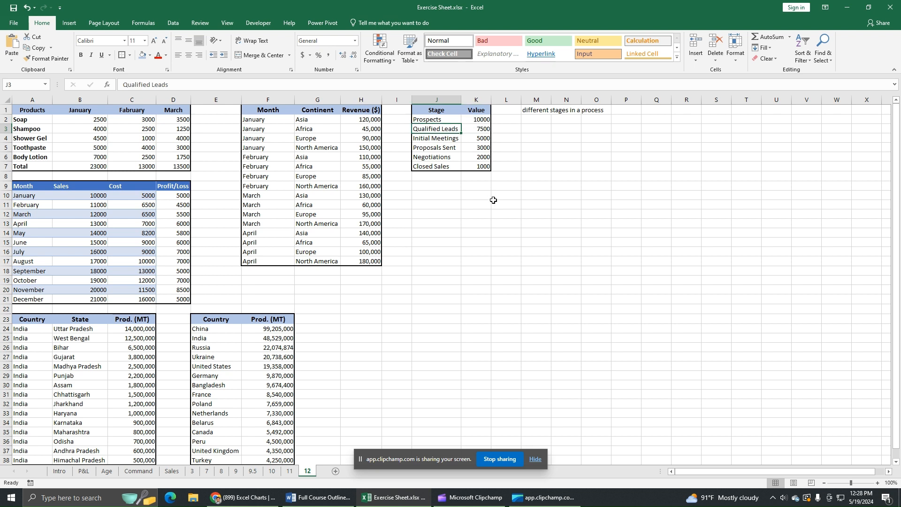
left_click(467, 130)
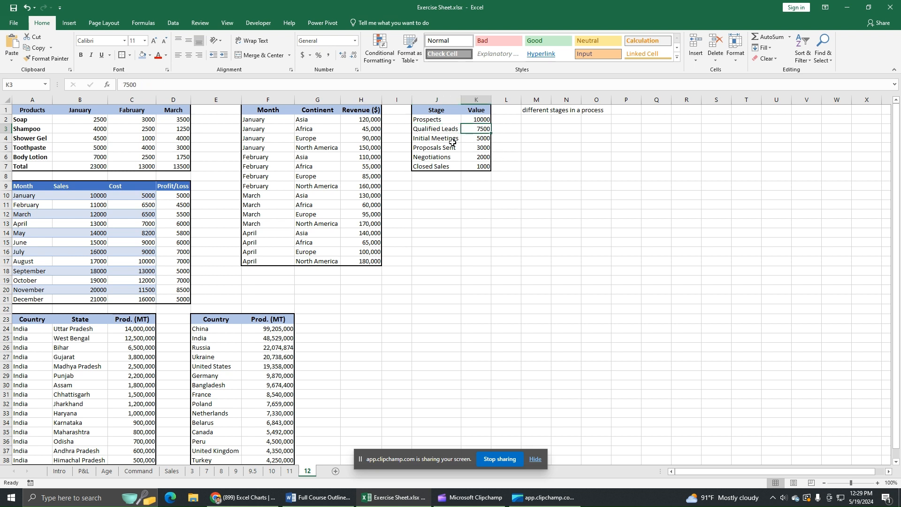
left_click(480, 139)
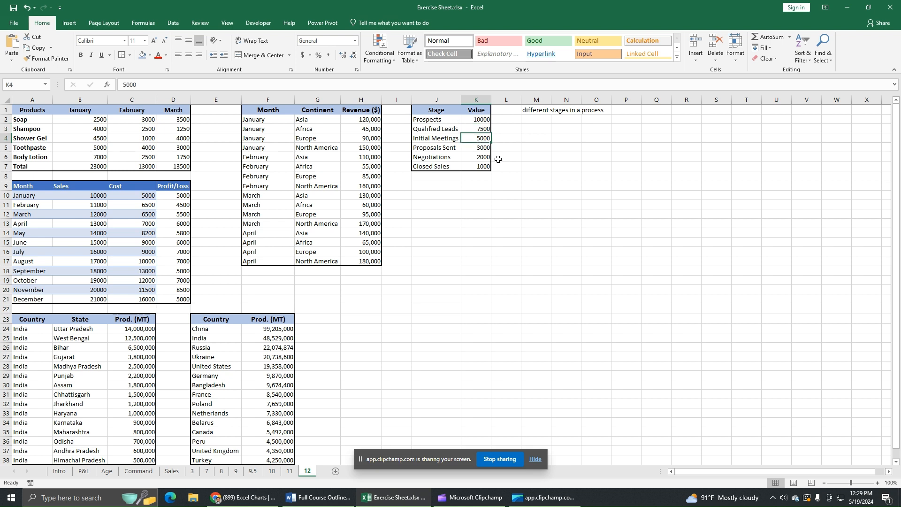
left_click(475, 150)
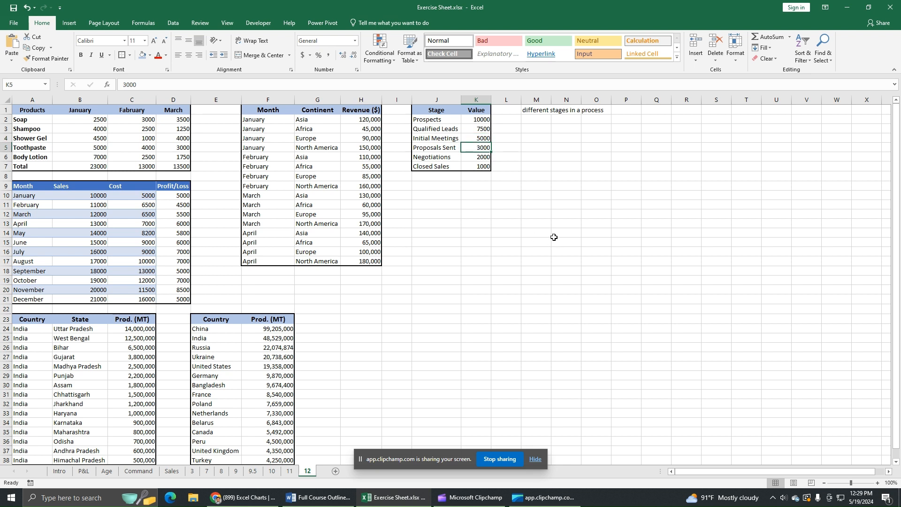
left_click(475, 160)
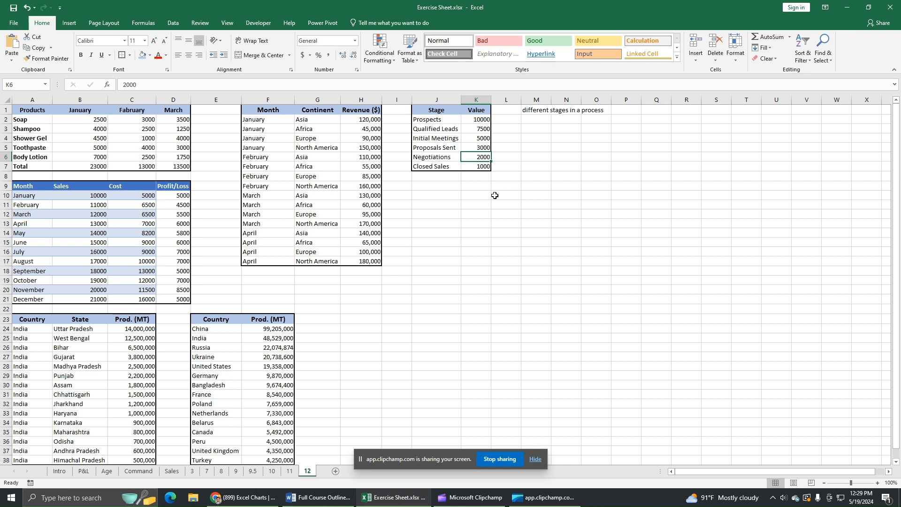
left_click(477, 164)
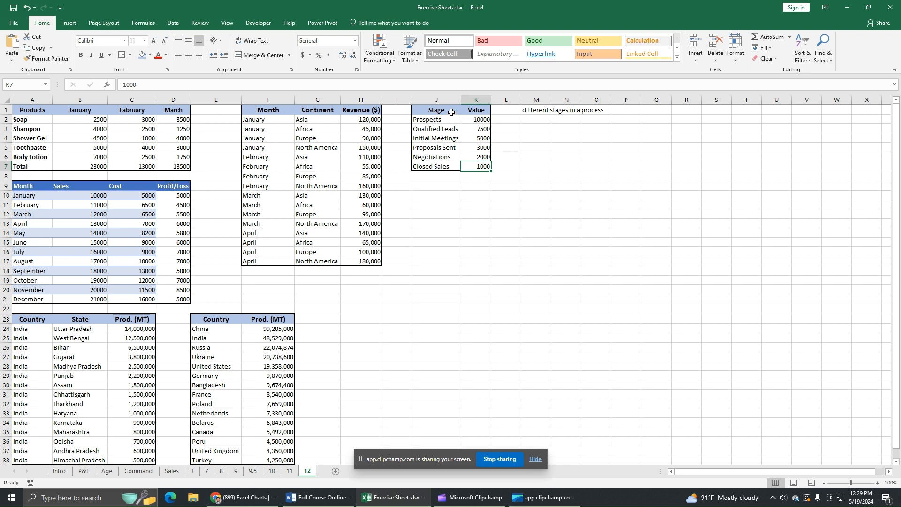
Insert a Funnel chart from the Stage and Value table in J1:K7
left_click_drag(451, 112, 480, 162)
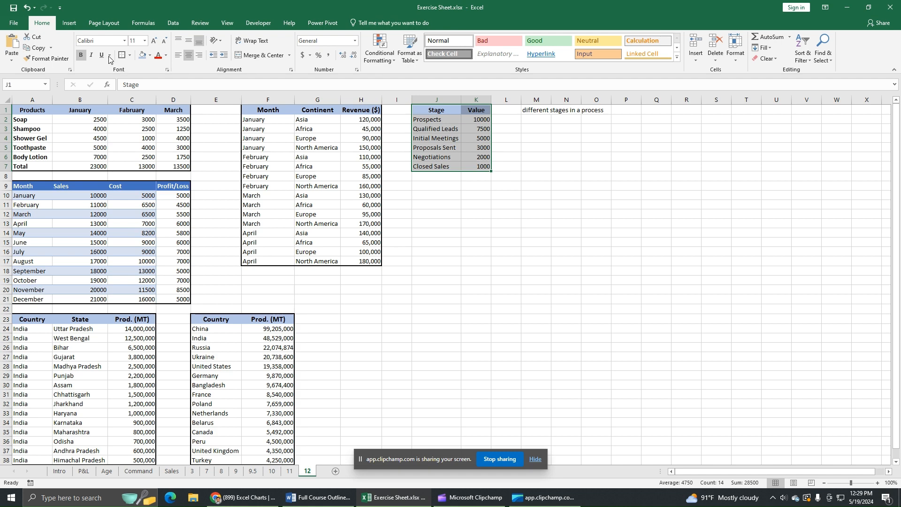
left_click(69, 22)
left_click(371, 65)
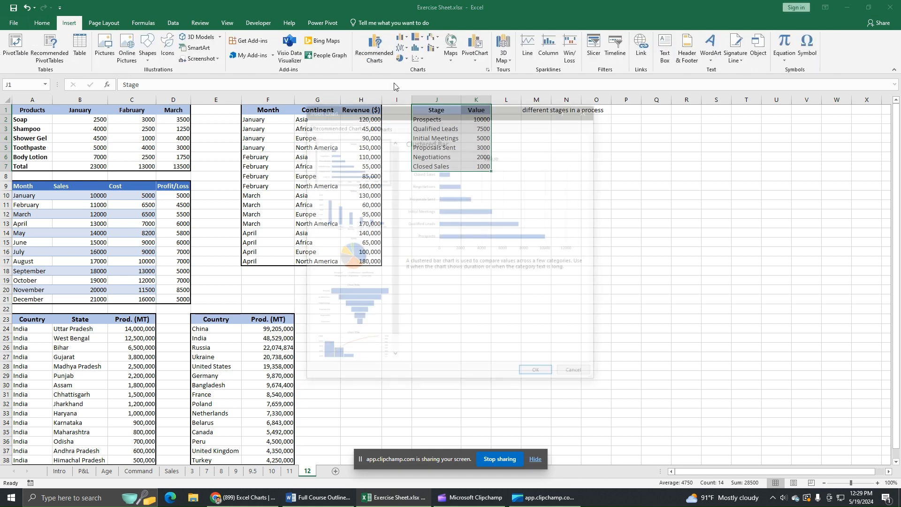
left_click(378, 125)
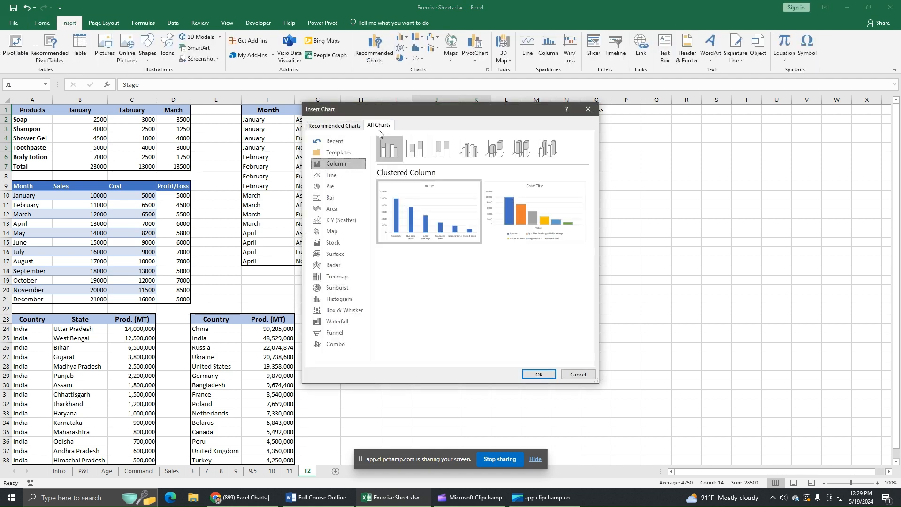
left_click(339, 335)
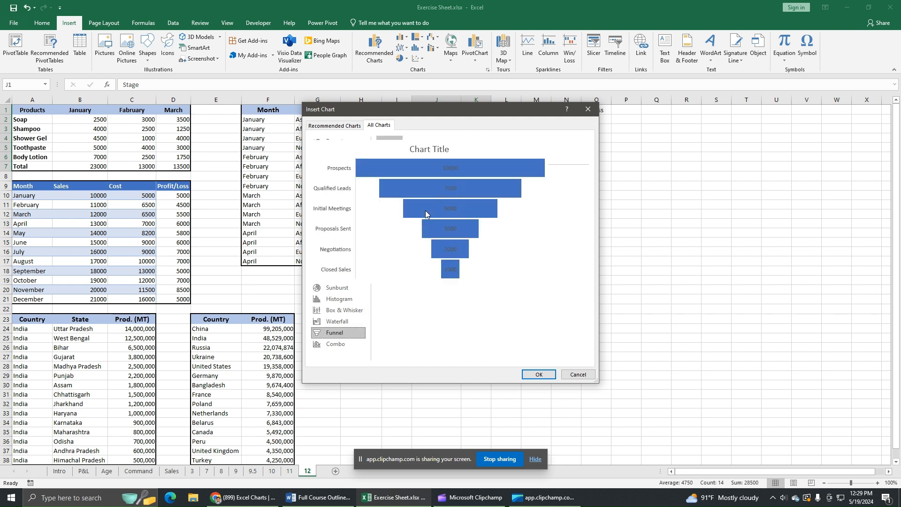
left_click(539, 374)
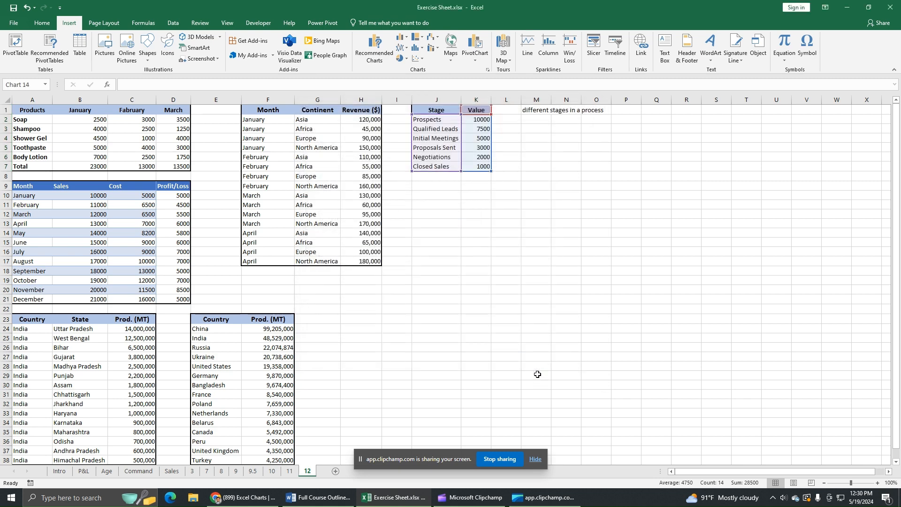
Move the funnel chart below the Stage table and enlarge it to span about columns I to S, rows 14 to 32
left_click_drag(515, 221, 576, 238)
left_click_drag(512, 371, 512, 404)
left_click_drag(625, 319, 715, 312)
Change the chart title to "Stages of Sales" and format it bold at size 16
left_click(570, 243)
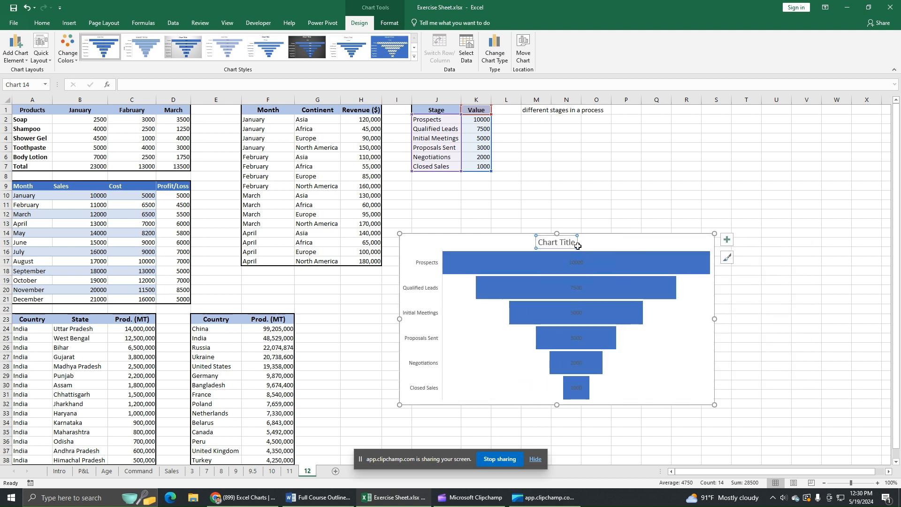
triple_click(571, 242)
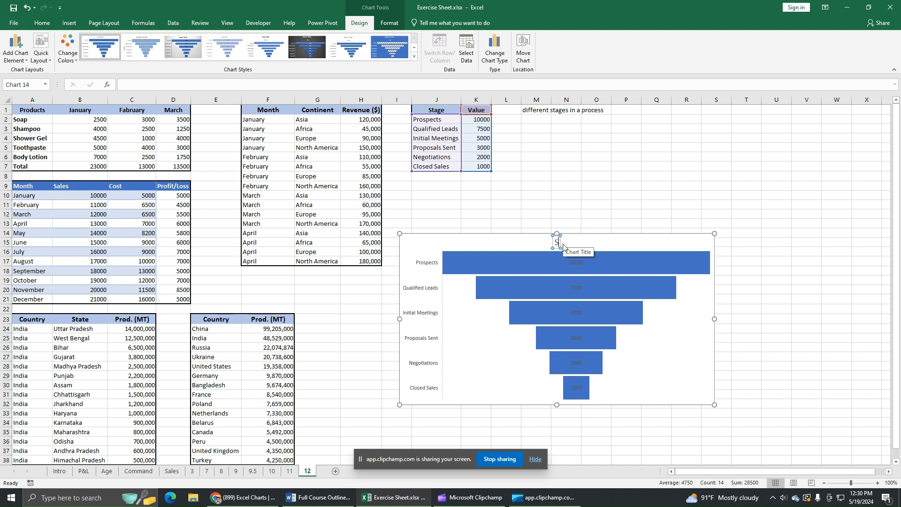
type("Stages of Sales")
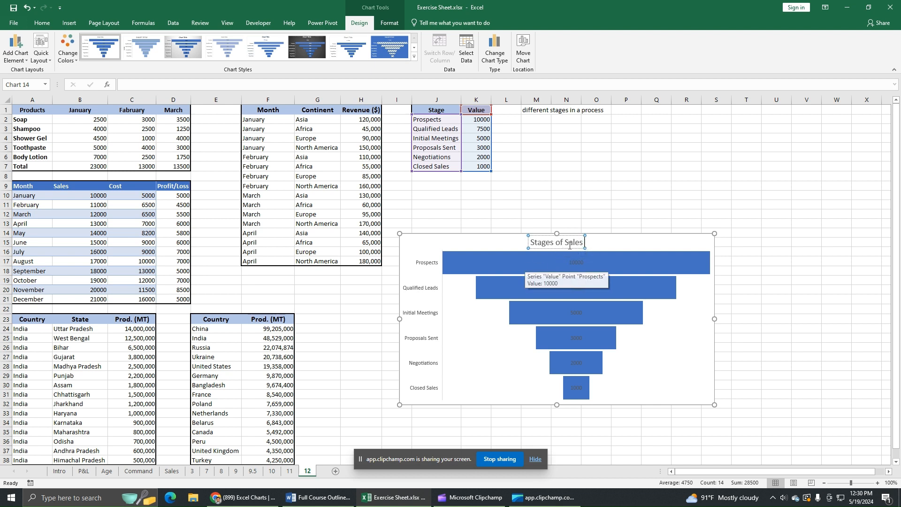
left_click_drag(582, 242, 530, 243)
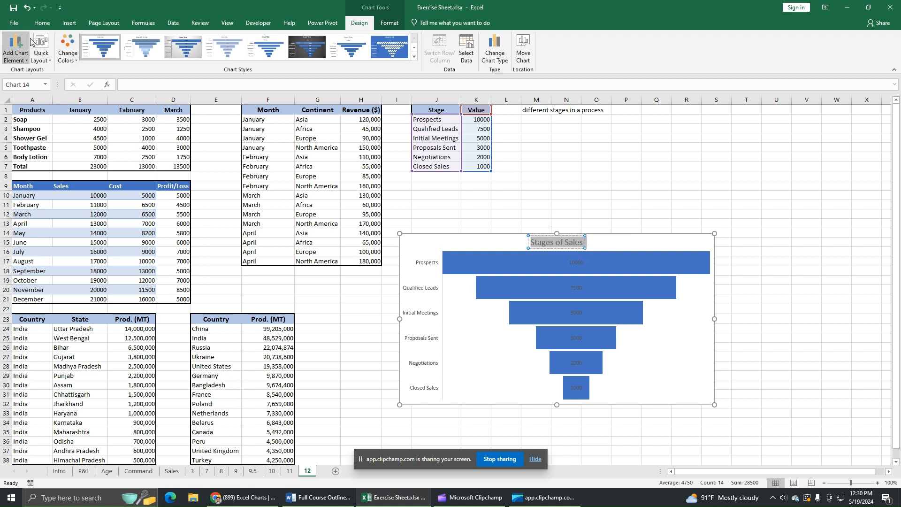
left_click(43, 23)
left_click(154, 41)
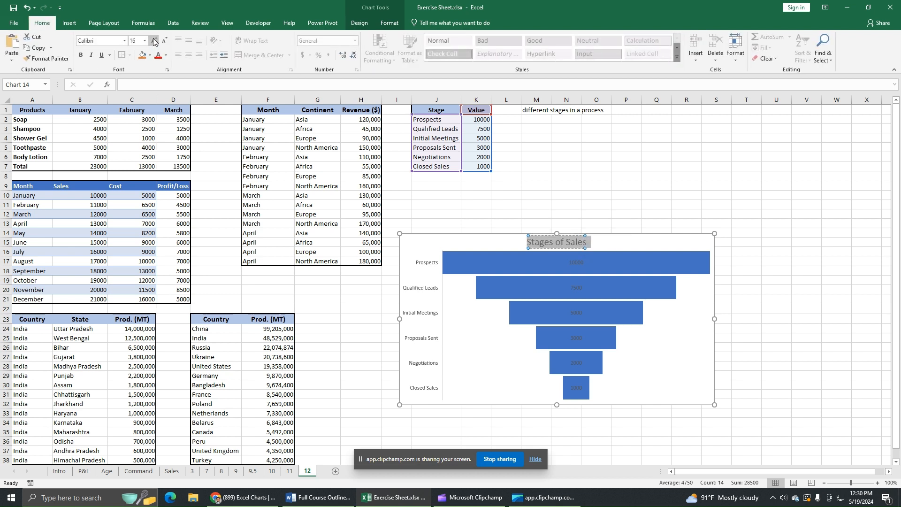
left_click(82, 56)
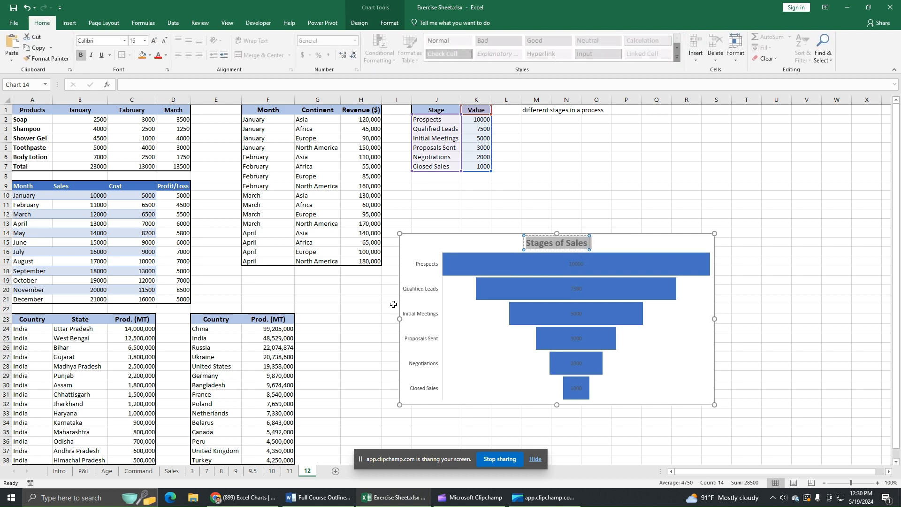
Fill all the funnel bars with the standard light green color
left_click(547, 310)
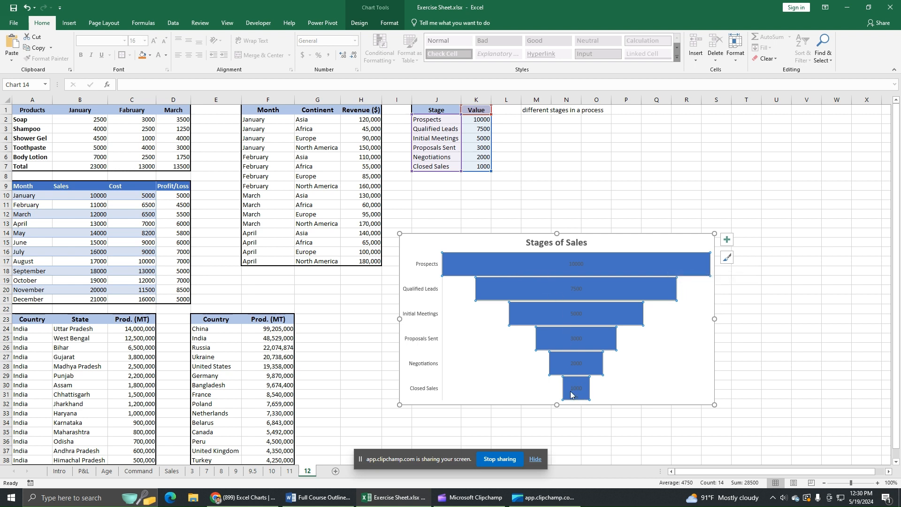
left_click(150, 55)
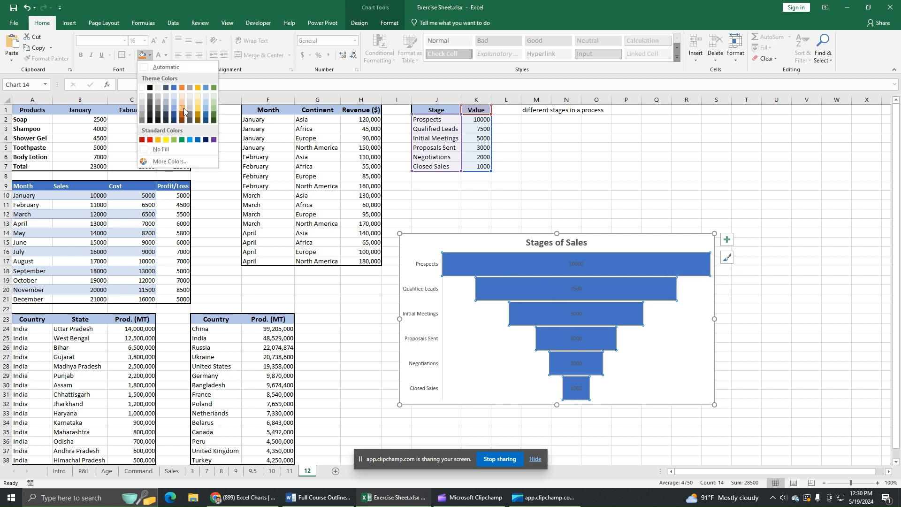
left_click(174, 141)
Format the funnel's data labels in bold at font size 11
left_click(579, 262)
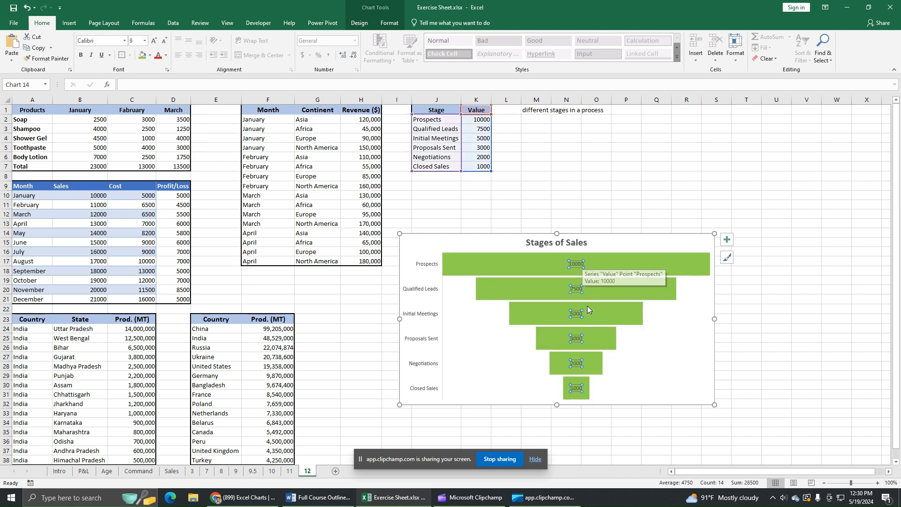
left_click(155, 42)
left_click(154, 41)
left_click(154, 41)
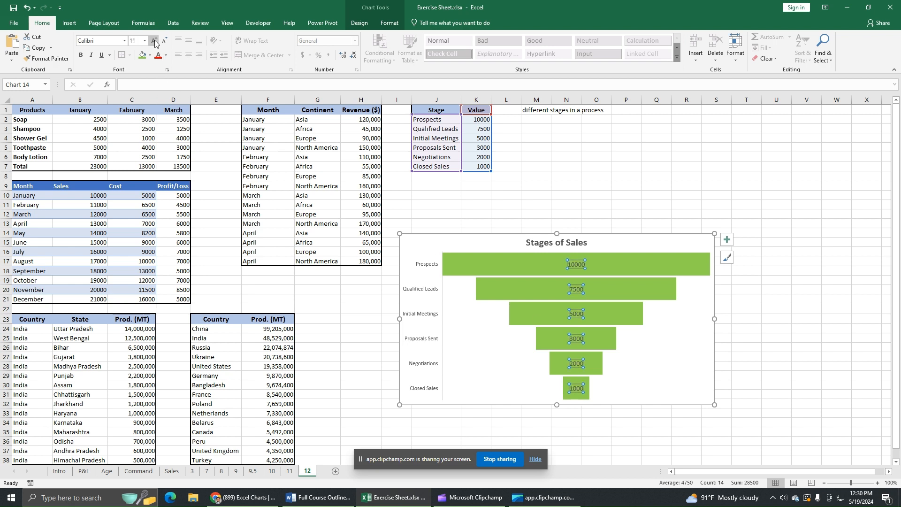
left_click(80, 55)
Make the stage names along the chart's vertical axis bold at font size 9
left_click(435, 265)
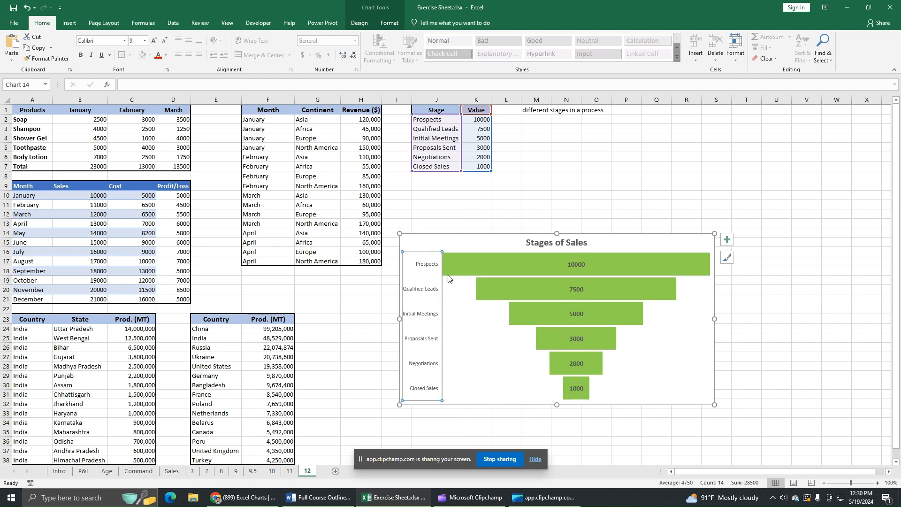
left_click(80, 55)
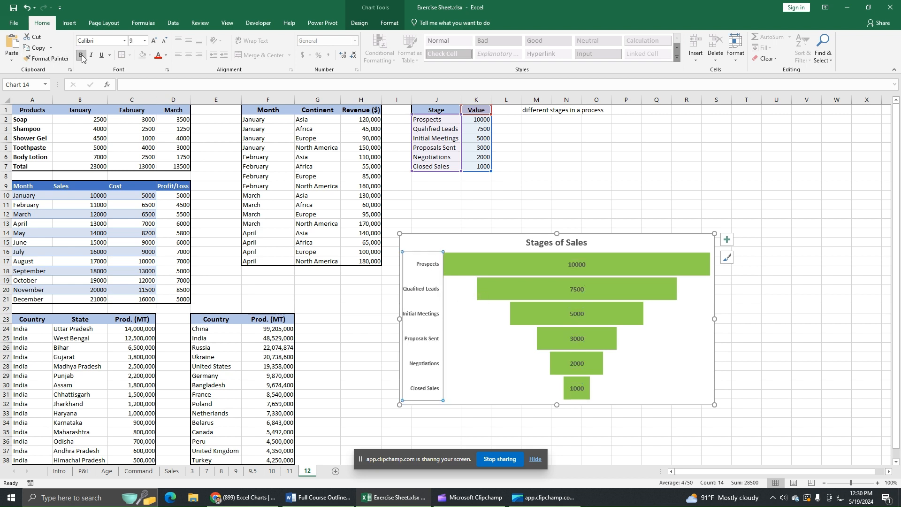
left_click(155, 40)
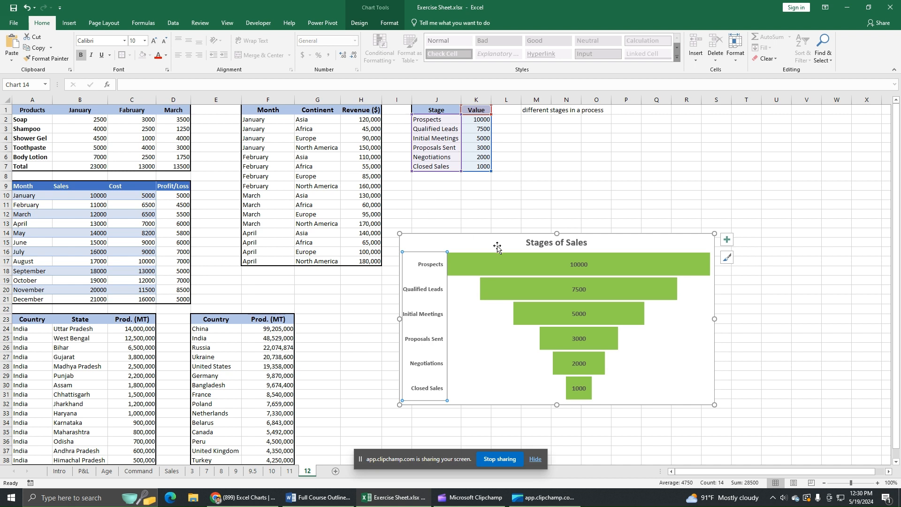
left_click(164, 42)
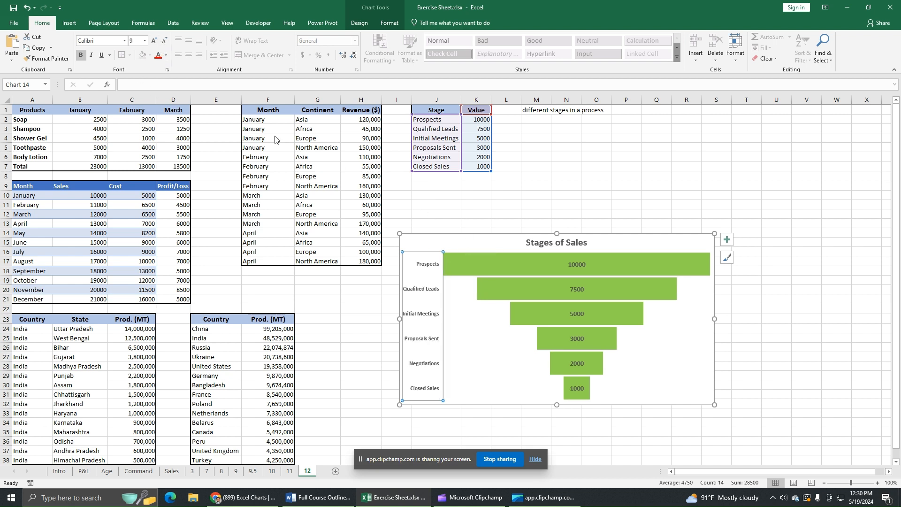
Turn on the Axis Titles chart element for the funnel chart
left_click(481, 248)
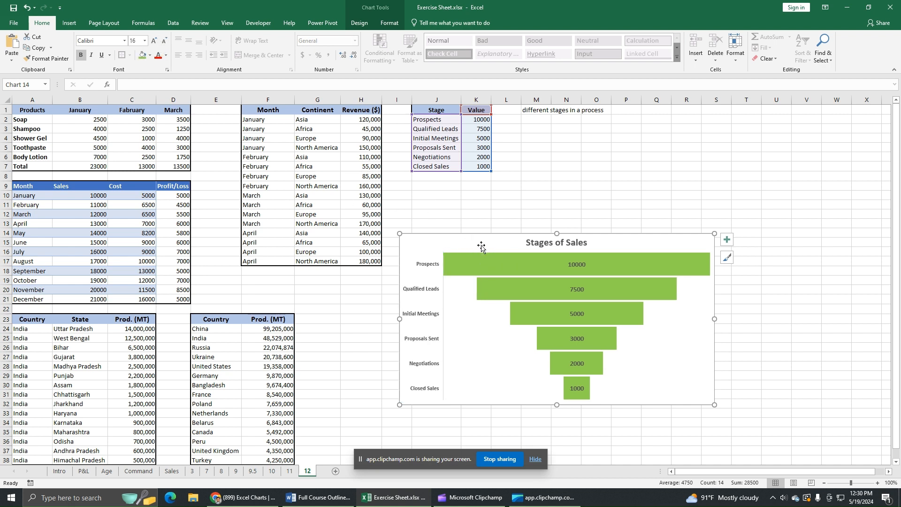
left_click(727, 240)
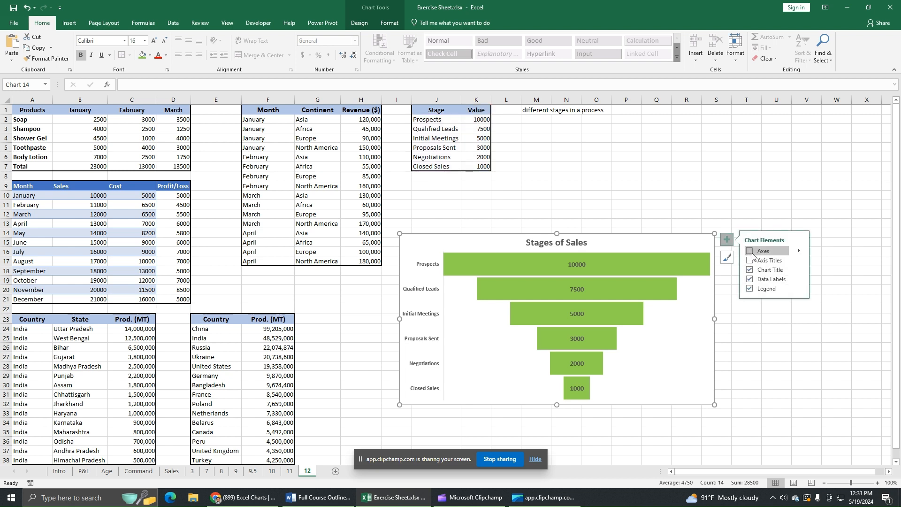
left_click(749, 262)
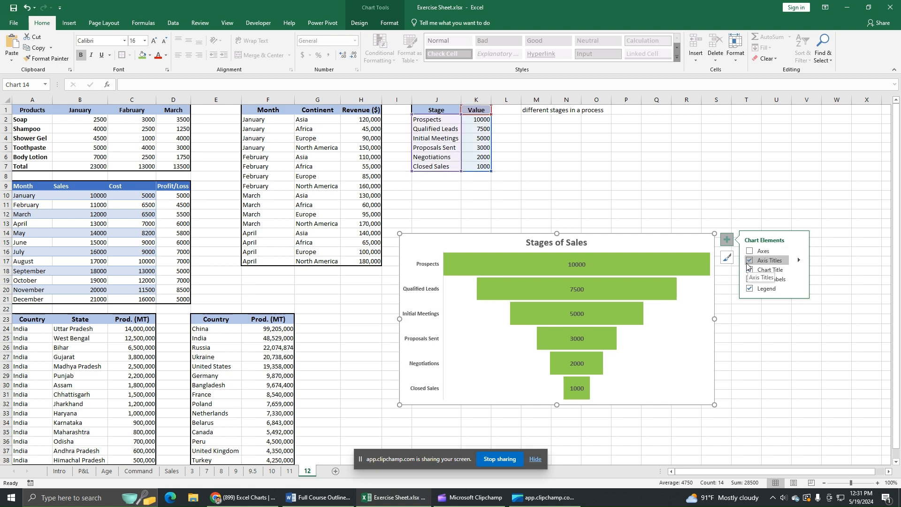
Toggle the funnel chart's Axis Titles element to compare its effect, leaving the axis titles turned off
left_click(750, 260)
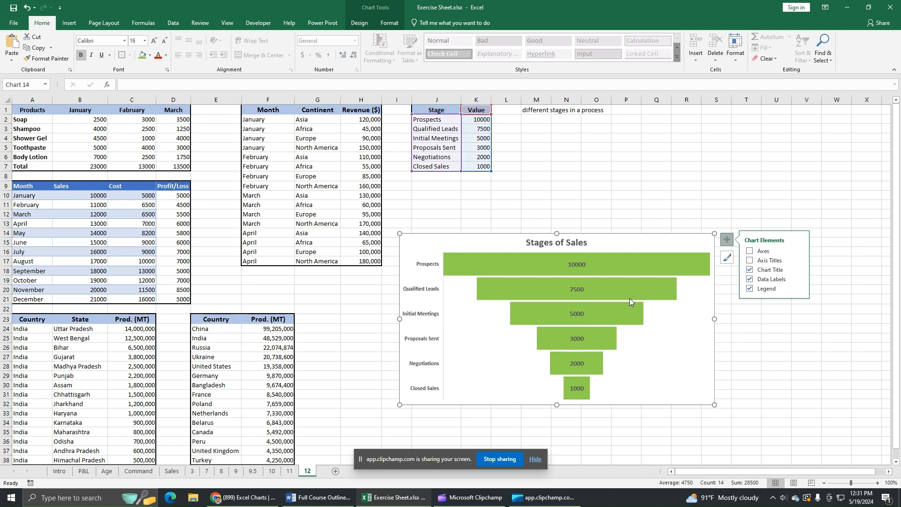
left_click(749, 261)
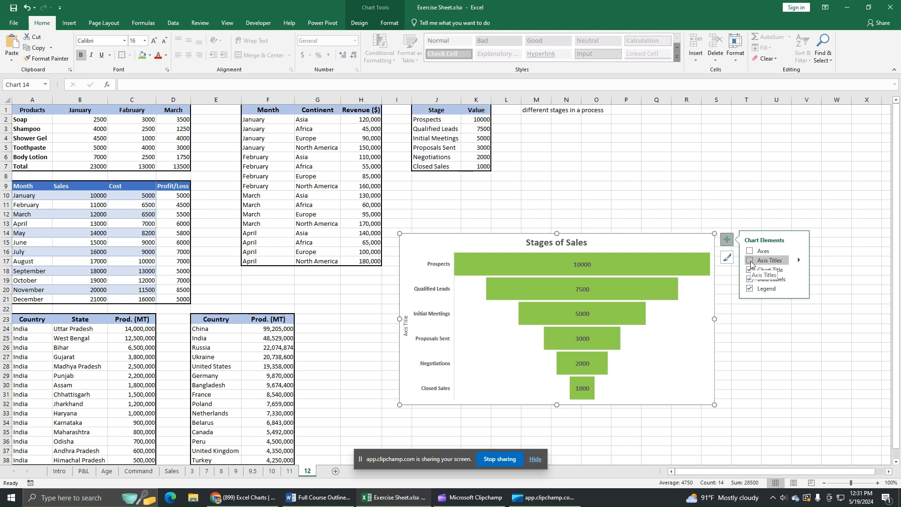
left_click(750, 261)
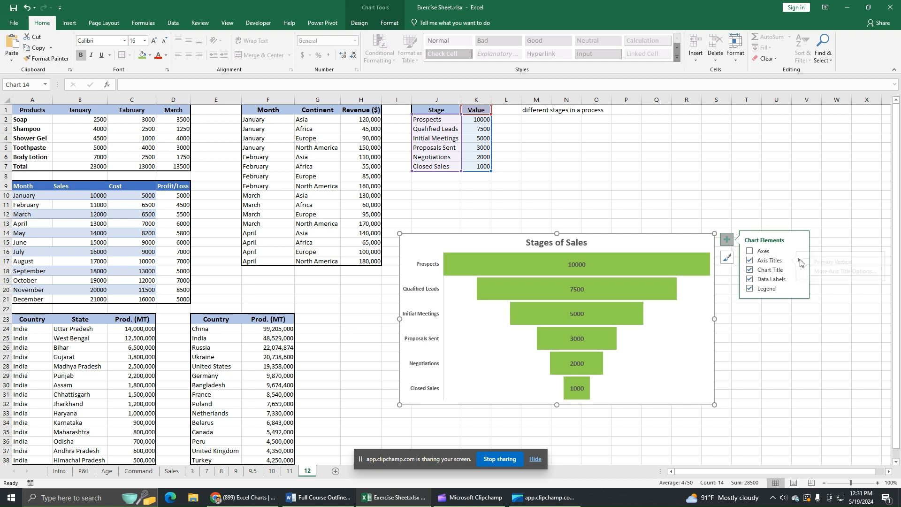
mouse_move(798, 260)
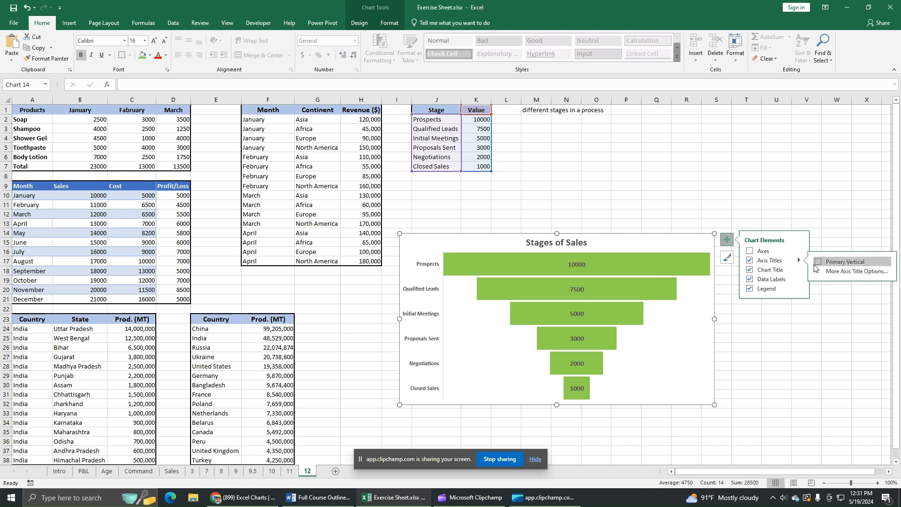
left_click(749, 260)
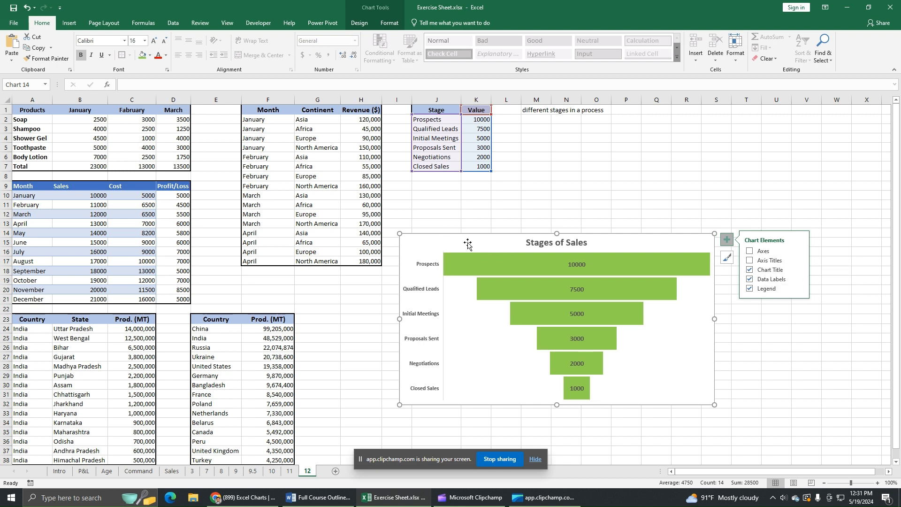
Examine the chart styles, color palettes and data label placement options available for the funnel chart
left_click(363, 28)
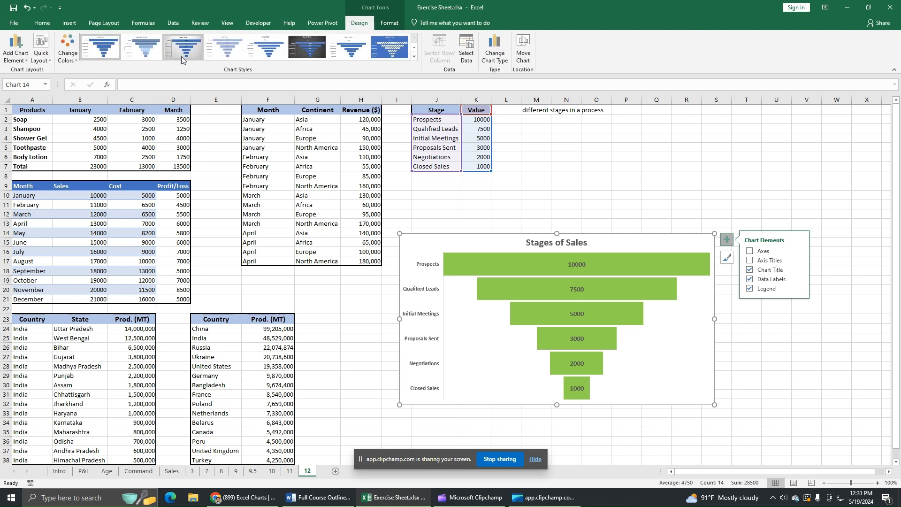
left_click(727, 257)
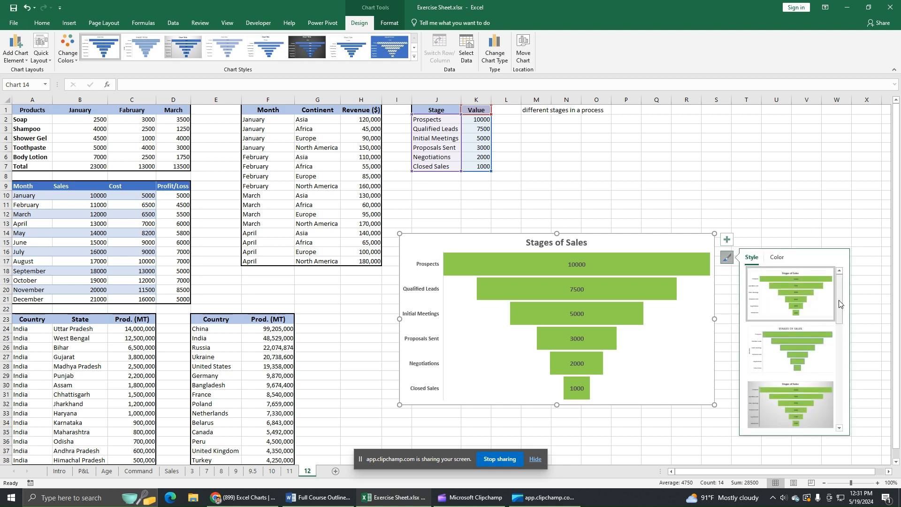
left_click_drag(838, 301, 846, 420)
left_click(777, 258)
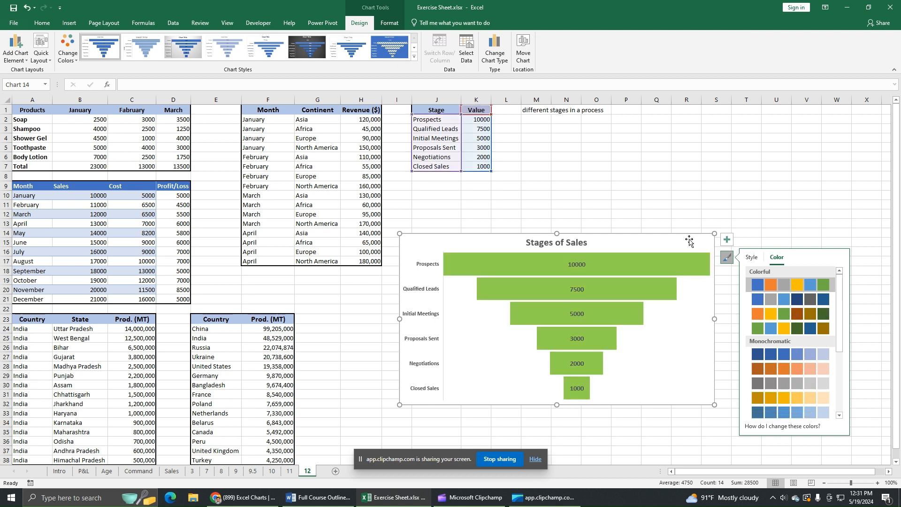
left_click(67, 48)
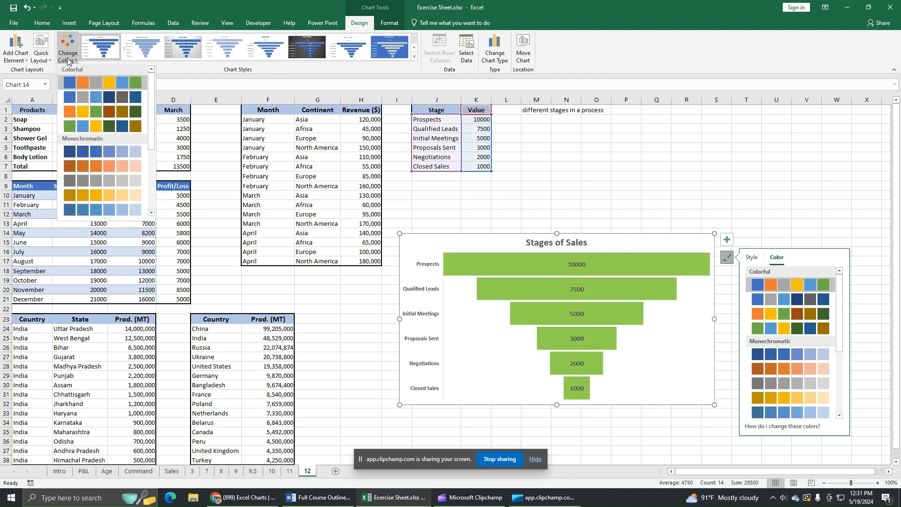
left_click(18, 62)
mouse_move(32, 104)
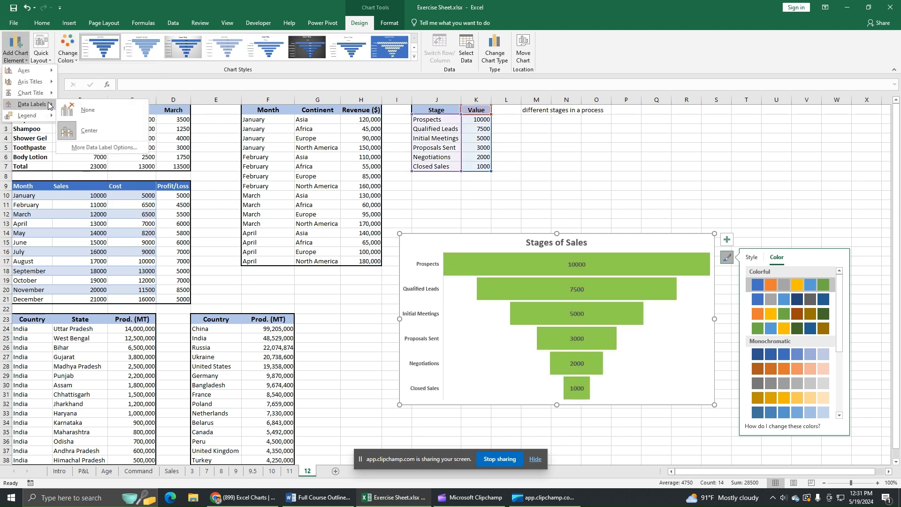
left_click(615, 58)
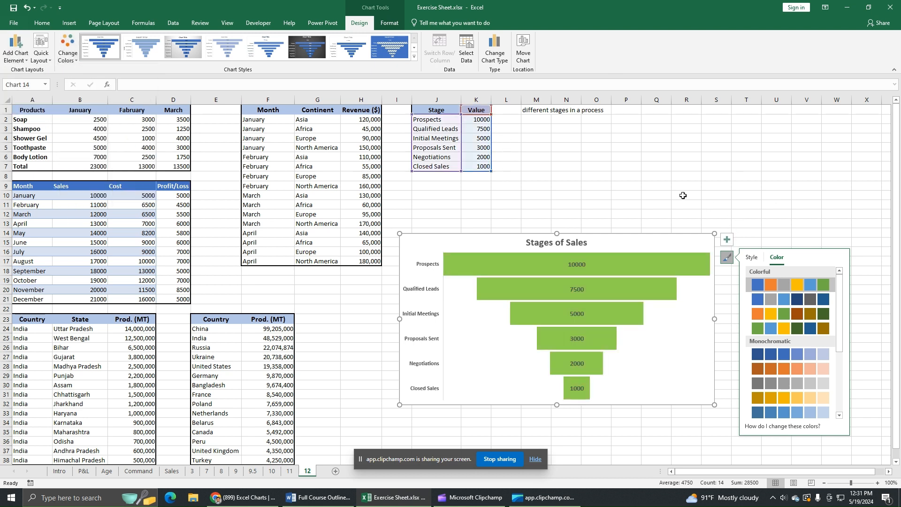
mouse_move(572, 255)
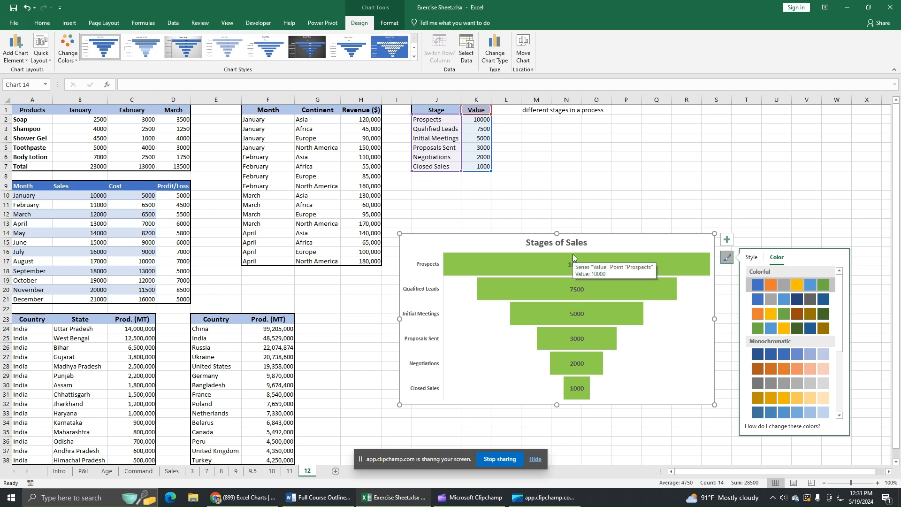